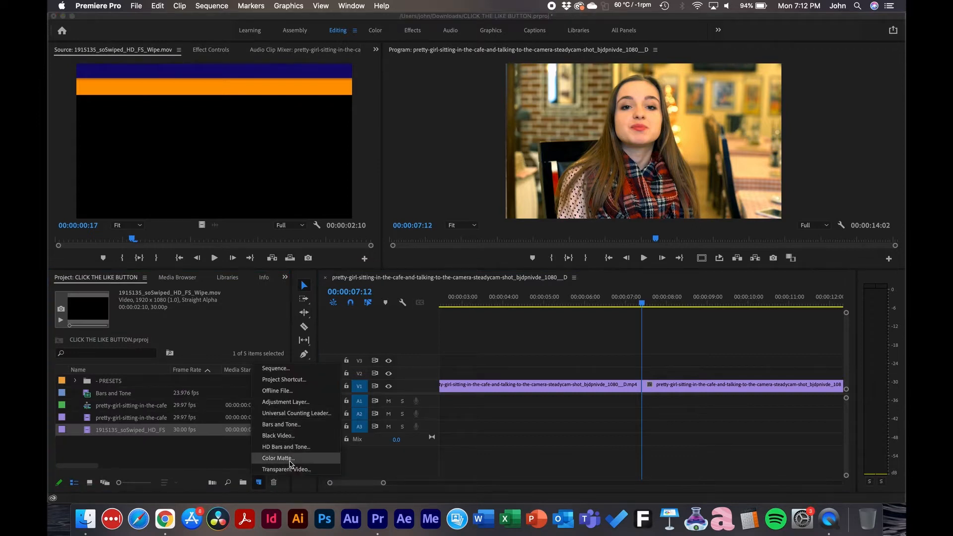
- Create a 1920 x 1080, 23.976 fps adjustment layer and place it on video track V2 across the cut between the two clips
left_click(298, 402)
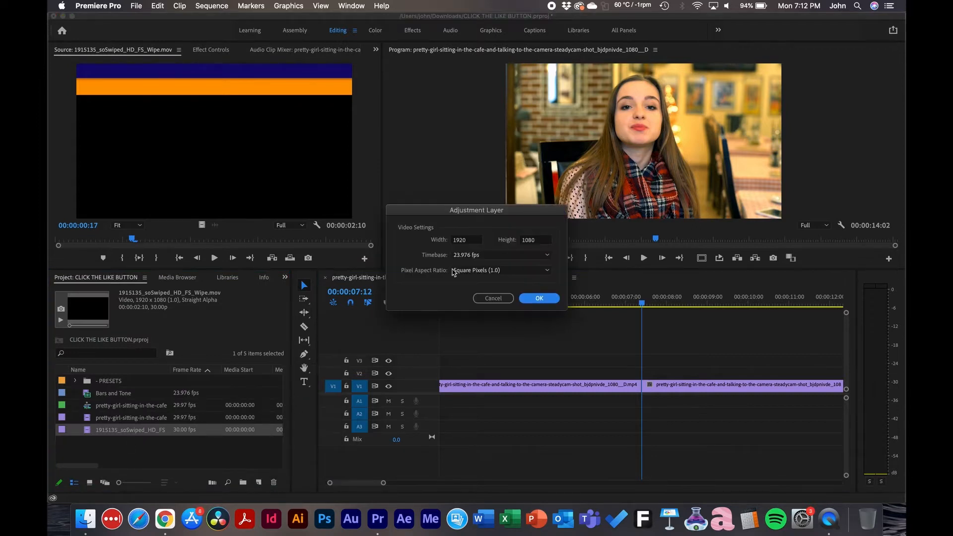
left_click(548, 300)
left_click_drag(421, 400, 577, 373)
left_click(578, 373)
- Apply Lumetri Color to the adjustment layer by raising its exposure to 1.6, and select the effect in its effect settings
left_click(375, 25)
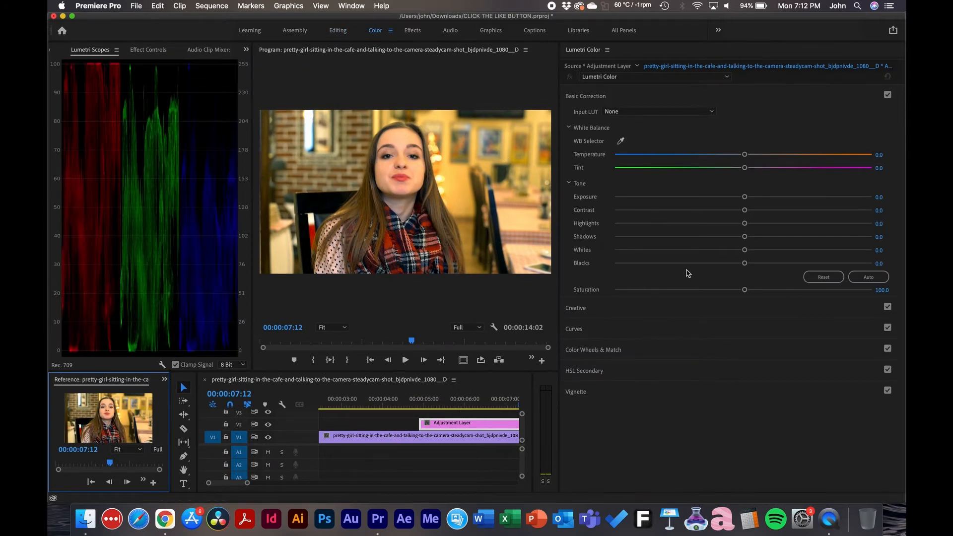
left_click_drag(745, 199, 784, 197)
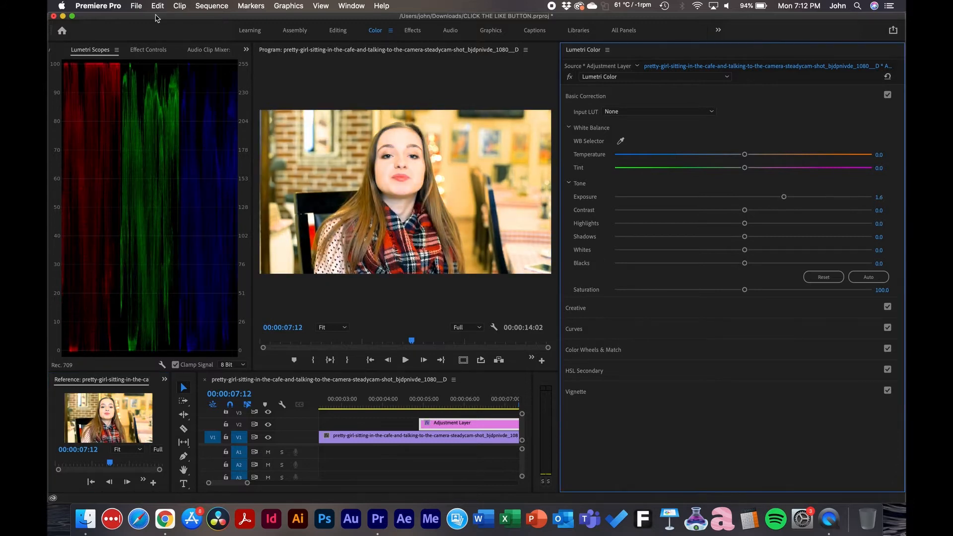
left_click(145, 50)
left_click(91, 233)
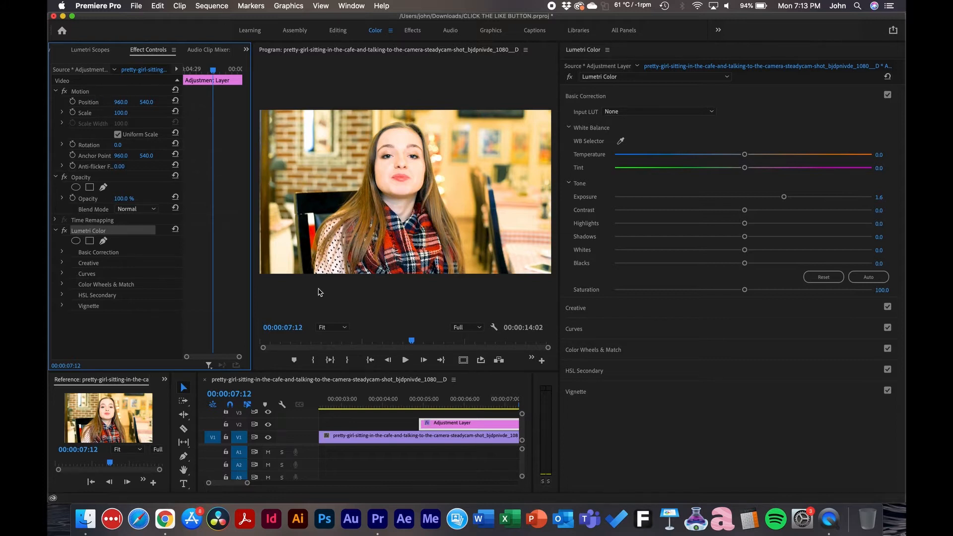
- Set the adjustment layer's Lumetri exposure to 0
left_click(878, 199)
type("0")
key("Return")
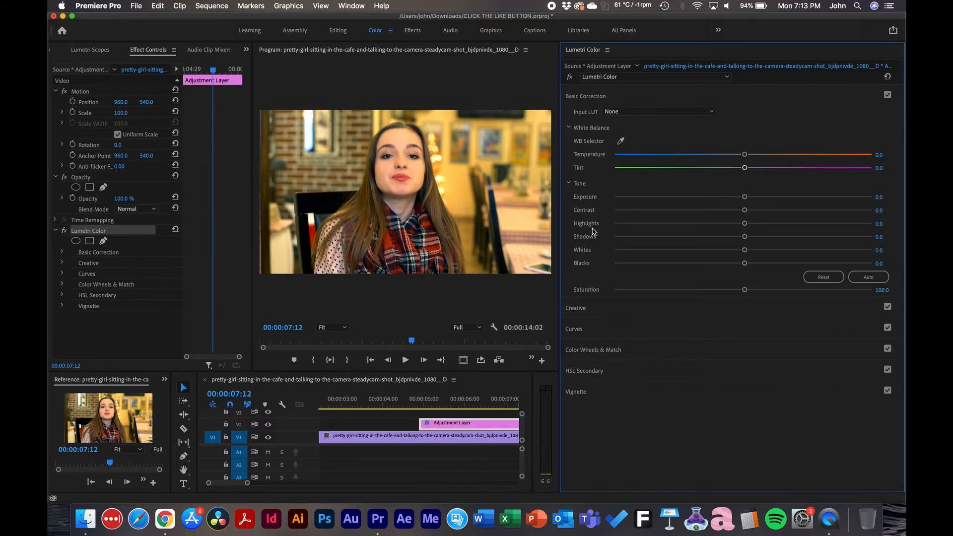
- Expand Lumetri's Basic Correction settings, and return to the Editing workspace with a taller Effect Controls area showing the tone values
left_click(62, 253)
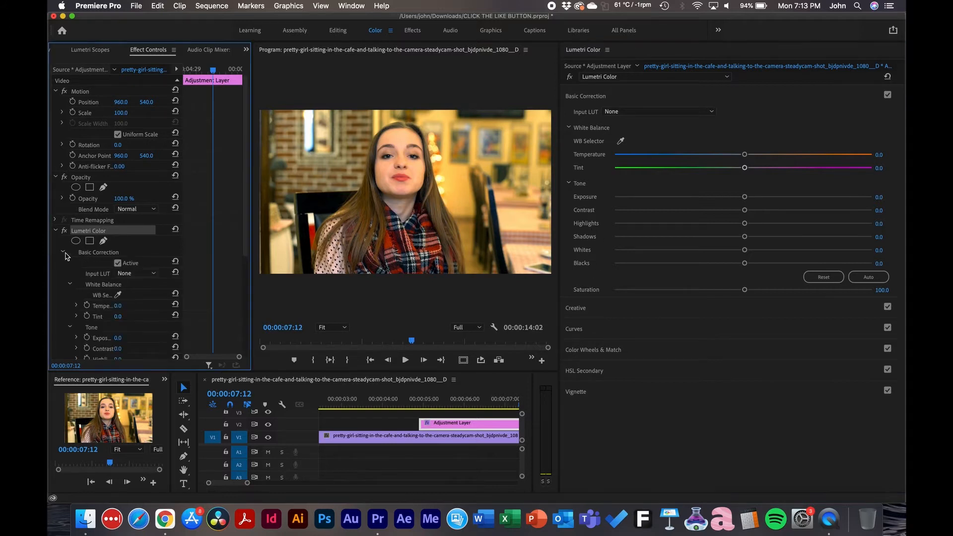
left_click_drag(251, 274, 400, 149)
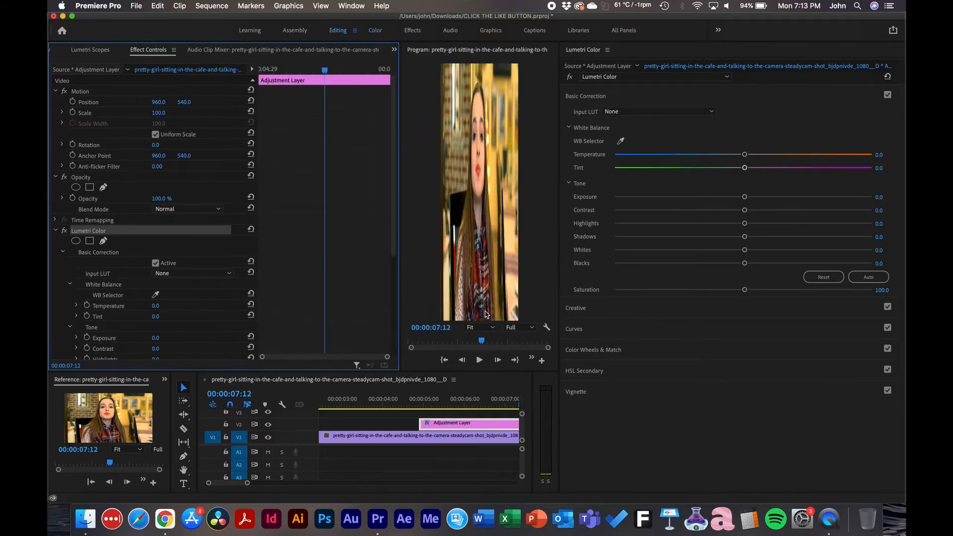
left_click(345, 33)
left_click(210, 50)
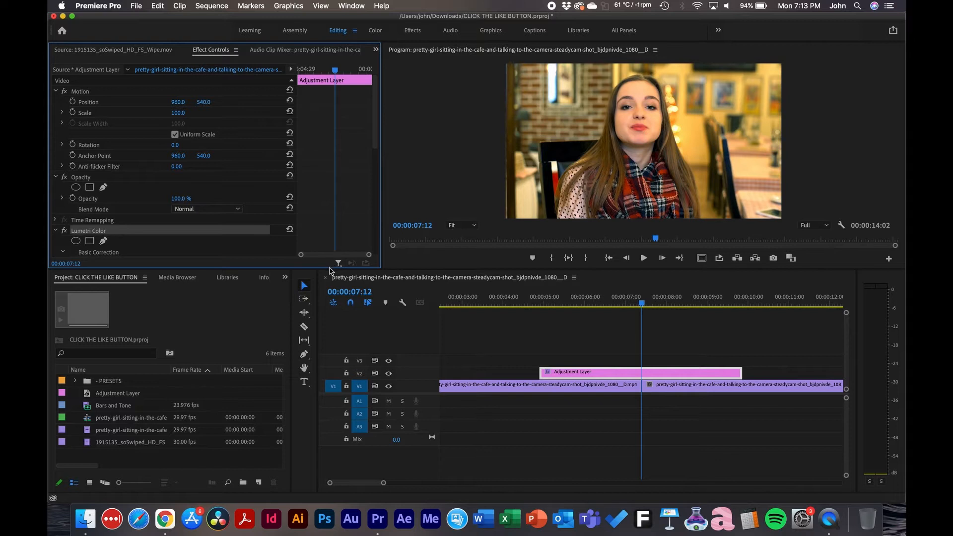
left_click_drag(329, 268, 313, 408)
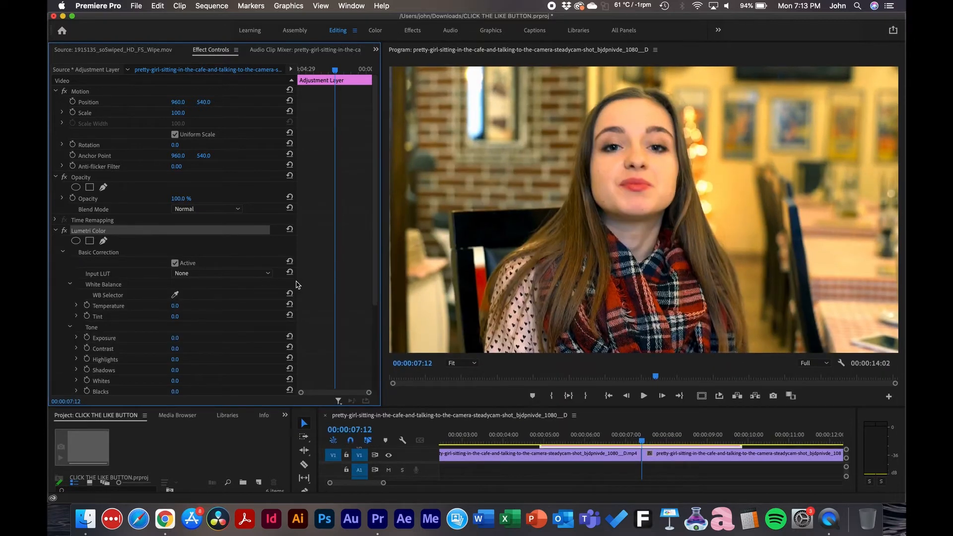
scroll(335, 276, "down", 3)
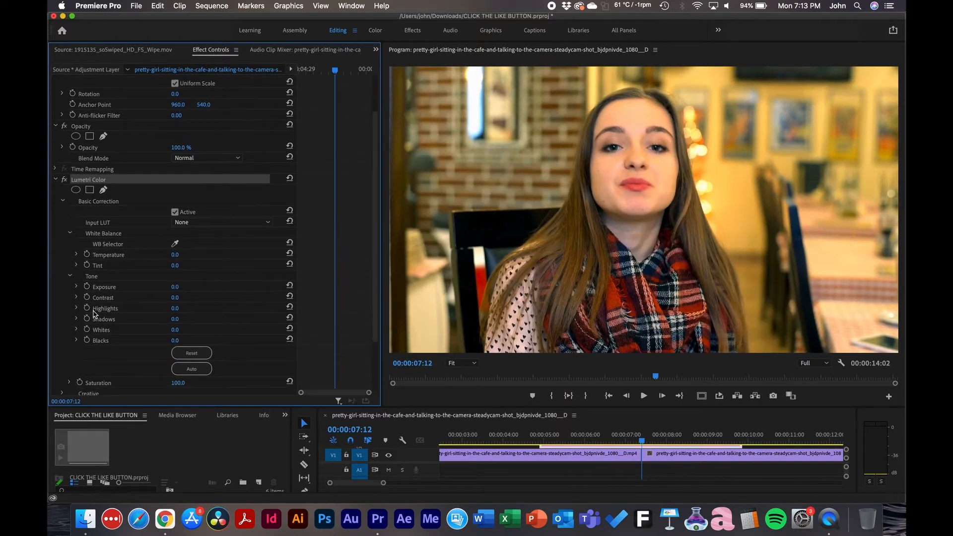
- Enable keyframing for Highlights at the cut (00:00:07:12) and set its value to 150
left_click(640, 441)
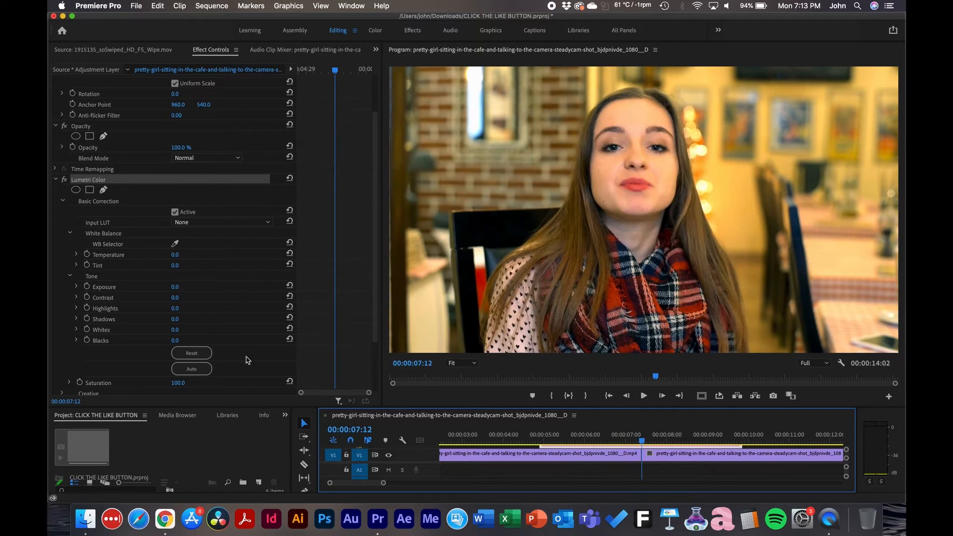
left_click(87, 308)
left_click_drag(176, 312, 238, 311)
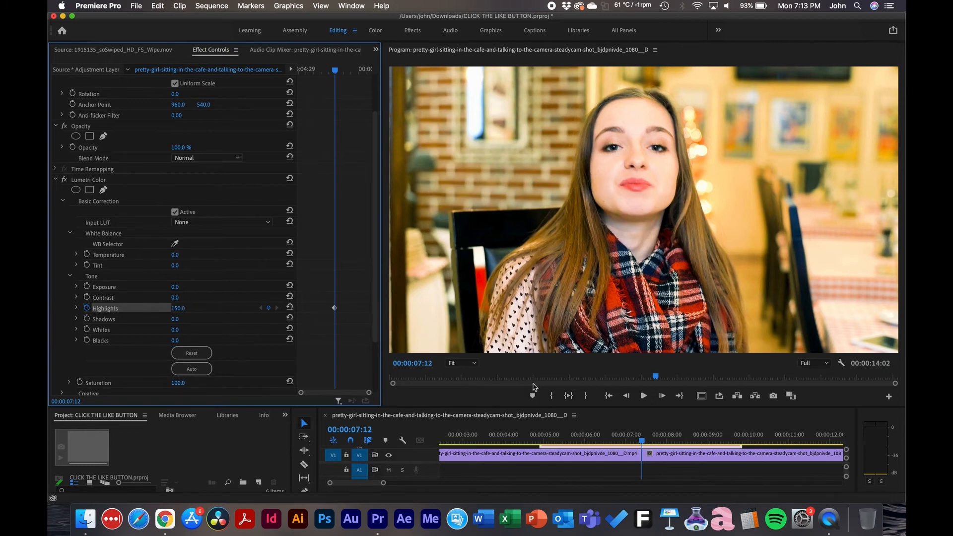
- Add a Highlights keyframe with value 0 before the cut, at 00:00:06:08
left_click_drag(640, 442, 598, 441)
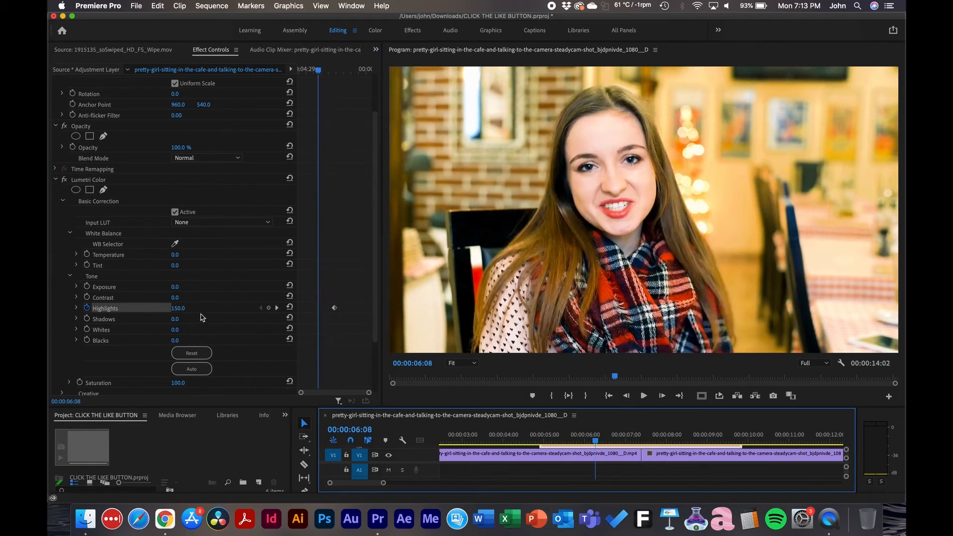
left_click(178, 309)
type("0")
key("Return")
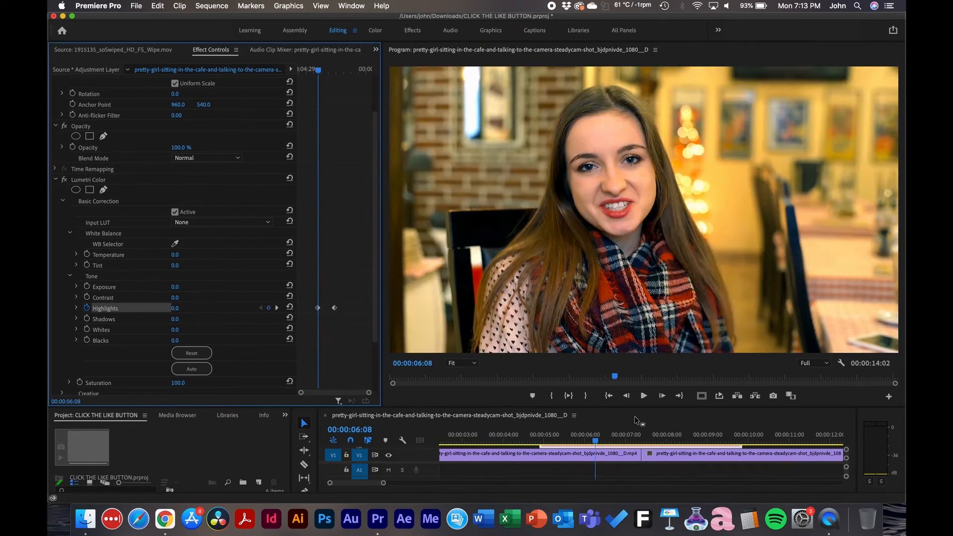
- Add a Highlights keyframe with value 0 after the cut, at 00:00:08:14, and play back the highlight flash
left_click(685, 439)
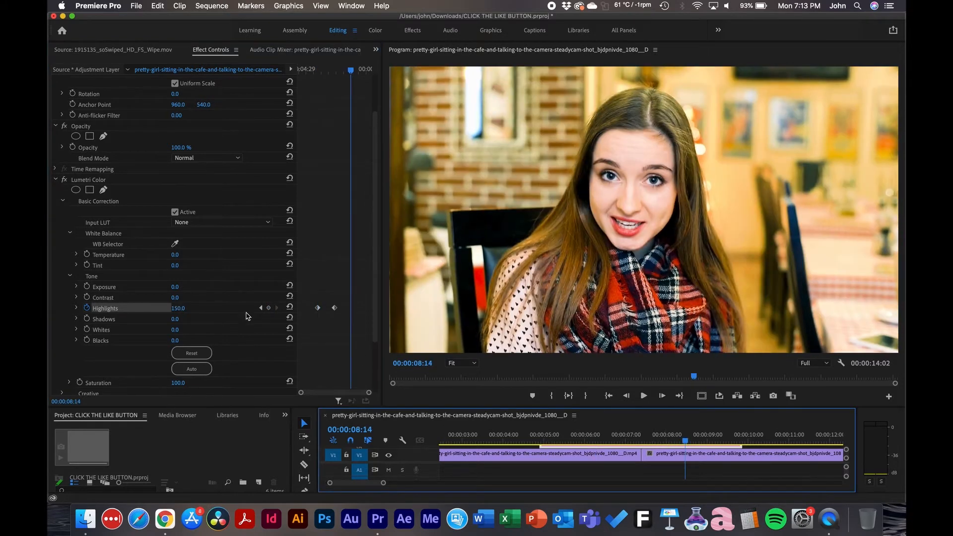
left_click(179, 308)
key("Return")
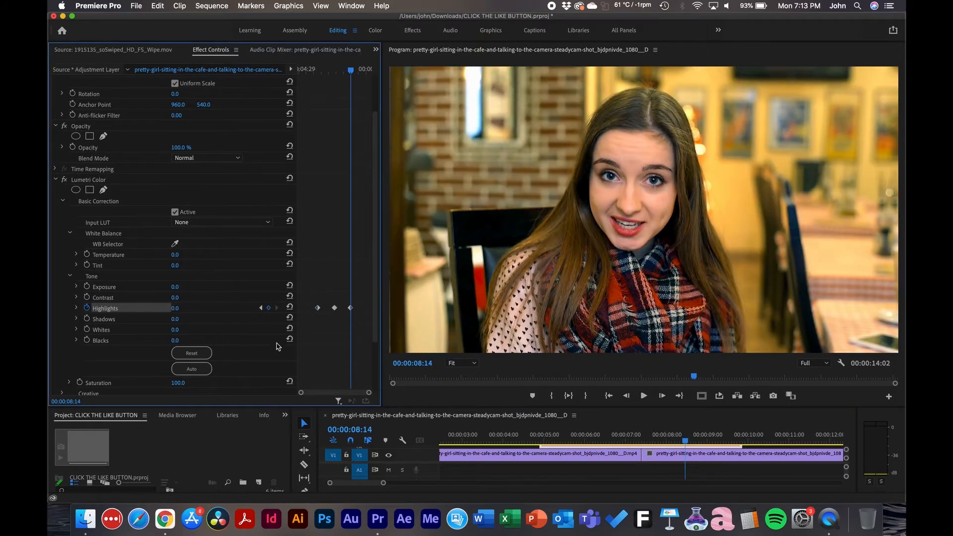
left_click(589, 436)
key("space")
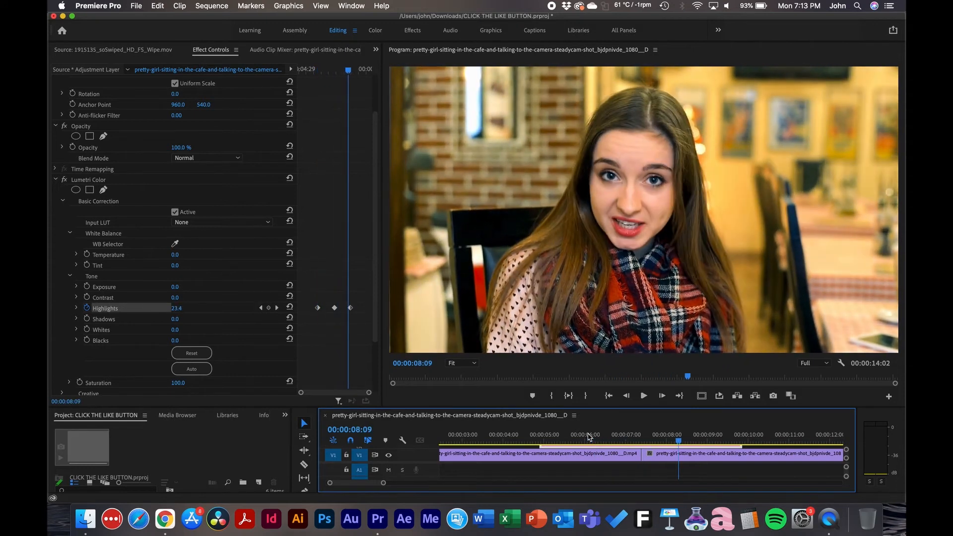
- Enable keyframing for Exposure at the cut (00:00:07:12) and set its value to 2
left_click(623, 437)
left_click_drag(632, 438, 641, 437)
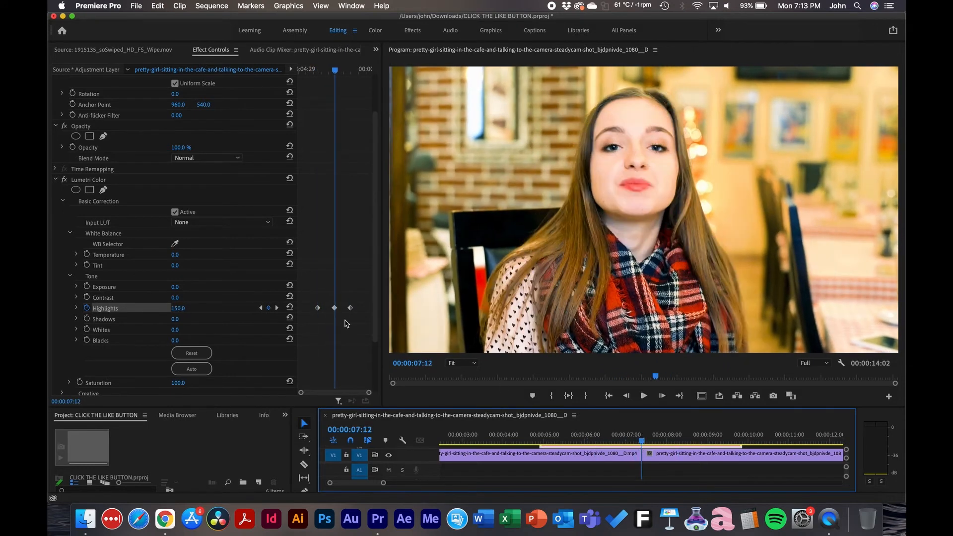
left_click(323, 277)
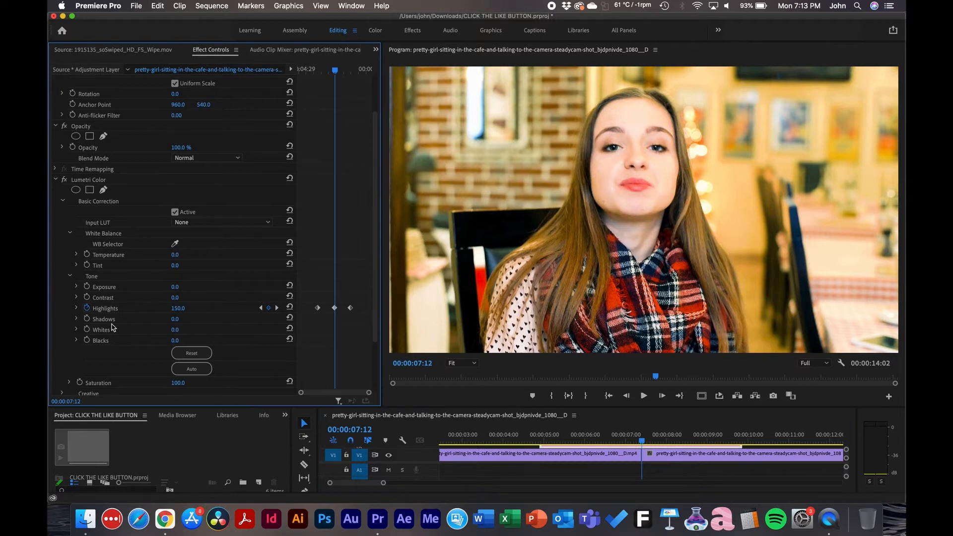
left_click(87, 287)
left_click(176, 287)
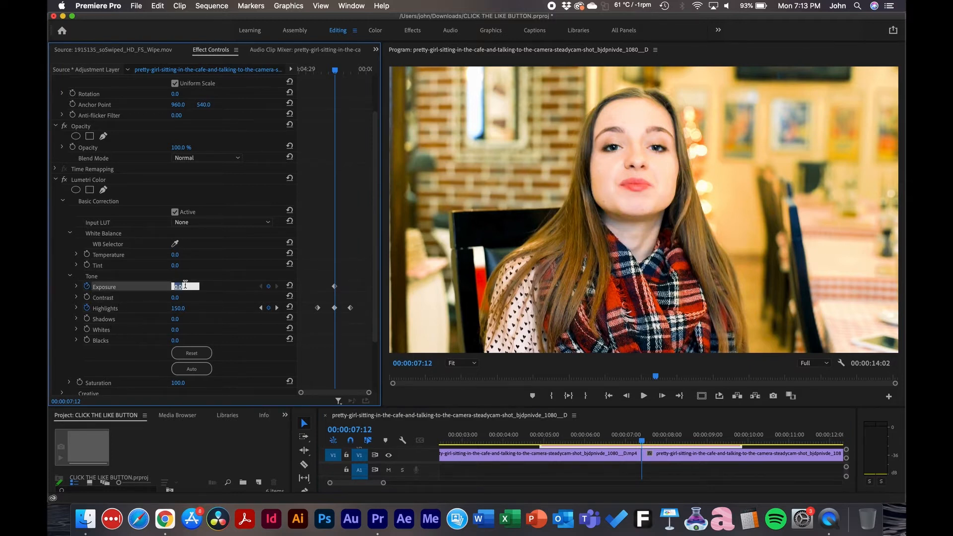
type("2")
key("Return")
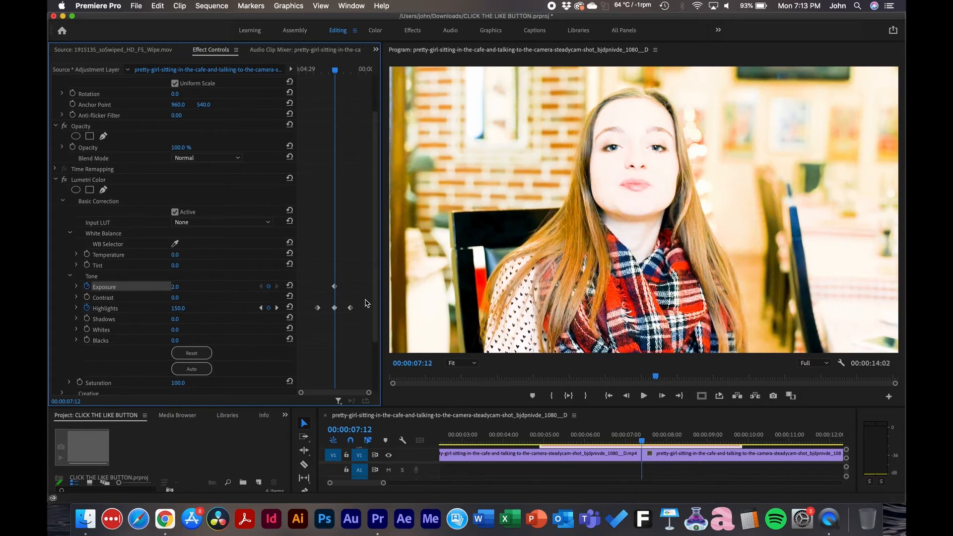
- Add Exposure keyframes with value 0 at the outer Highlights keyframes, 00:00:06:08 and 00:00:08:14
left_click(262, 308)
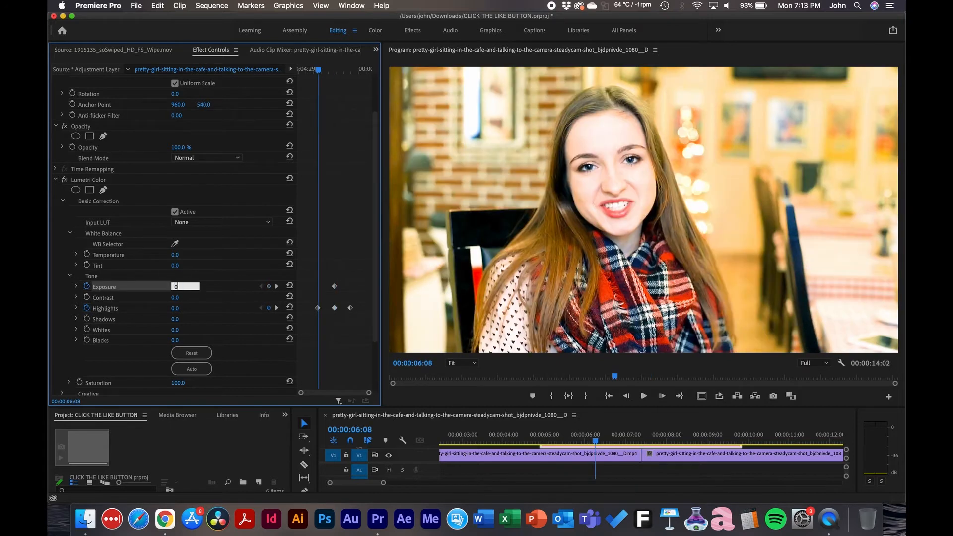
left_click(277, 308)
left_click(278, 309)
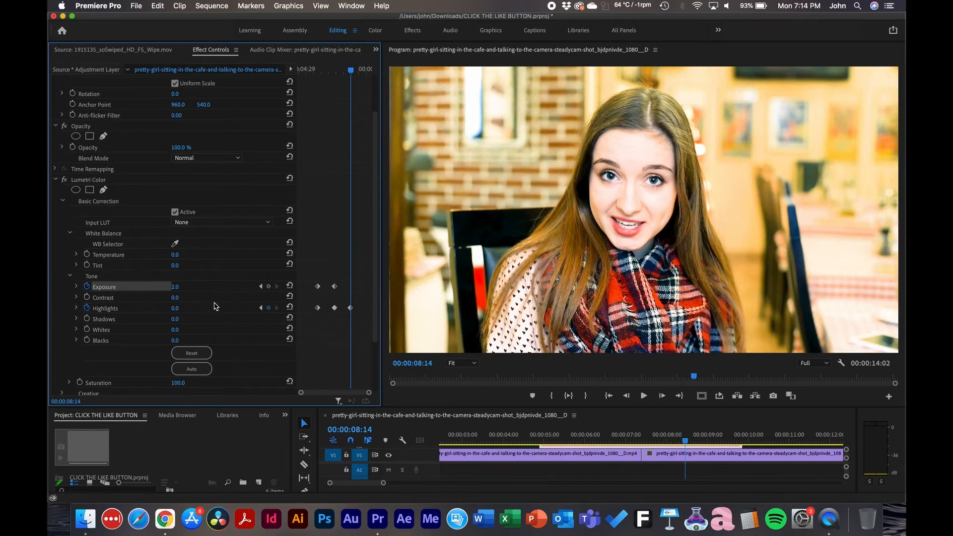
left_click(178, 287)
type("0")
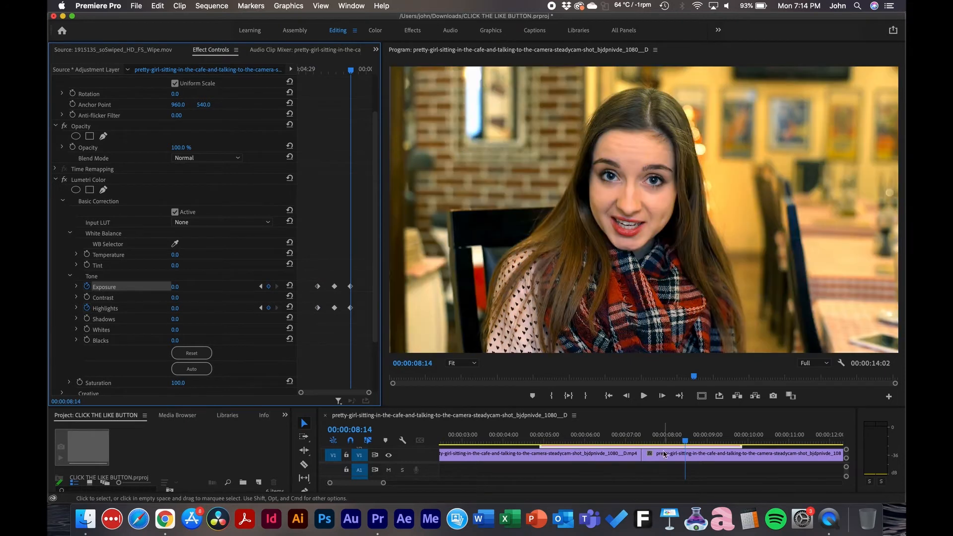
- Play back the combined exposure and highlights flash and return the playhead to the cut at 00:00:07:12
left_click(589, 437)
key("space")
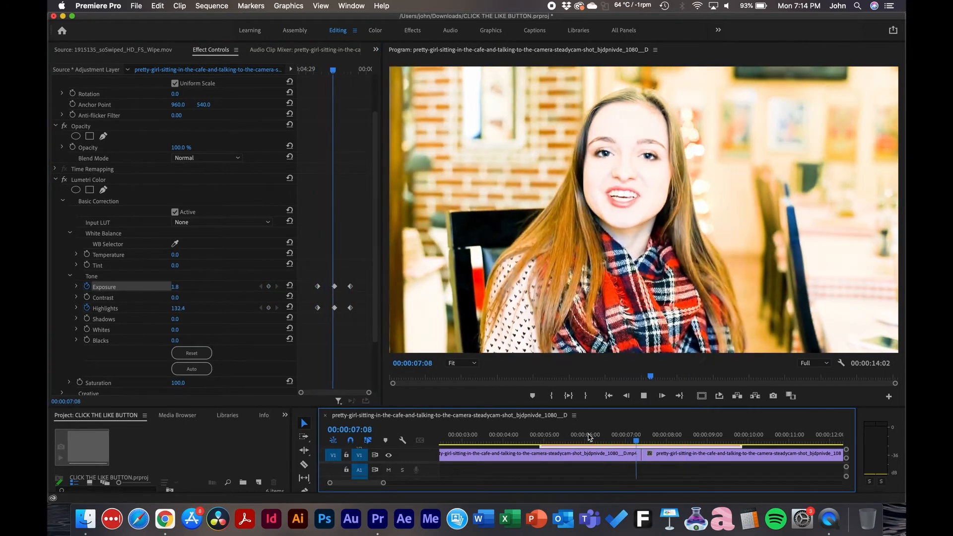
key("space")
left_click(641, 434)
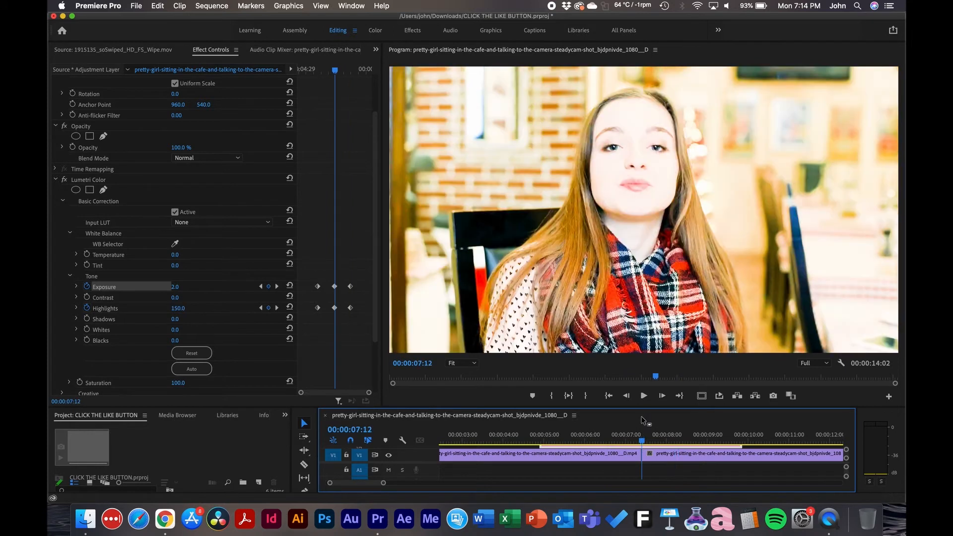
- Enlarge the sequence timeline area and widen Effect Controls so that all Exposure and Highlights keyframes can be seen
left_click_drag(640, 407, 641, 330)
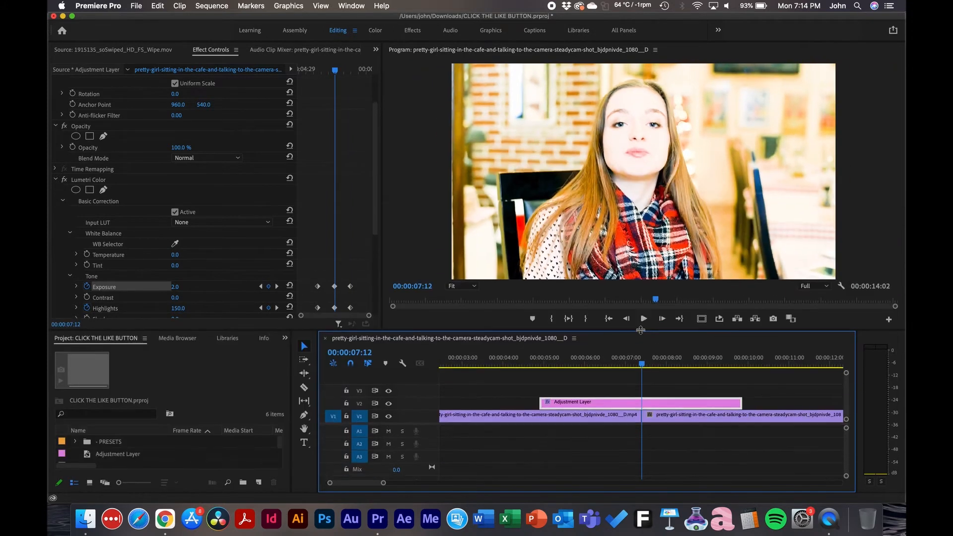
left_click(330, 234)
key("=")
key("=")
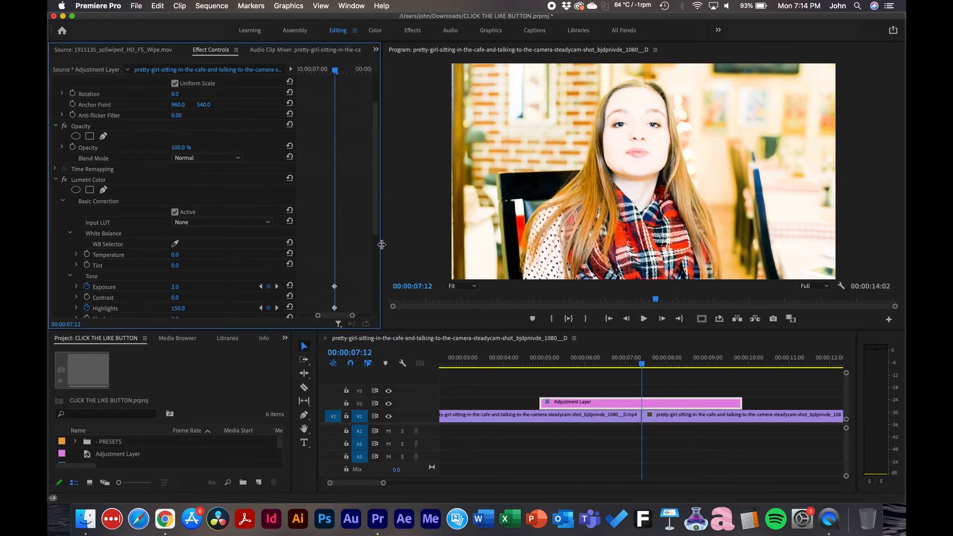
left_click_drag(381, 245, 548, 244)
scroll(534, 253, "down", 5)
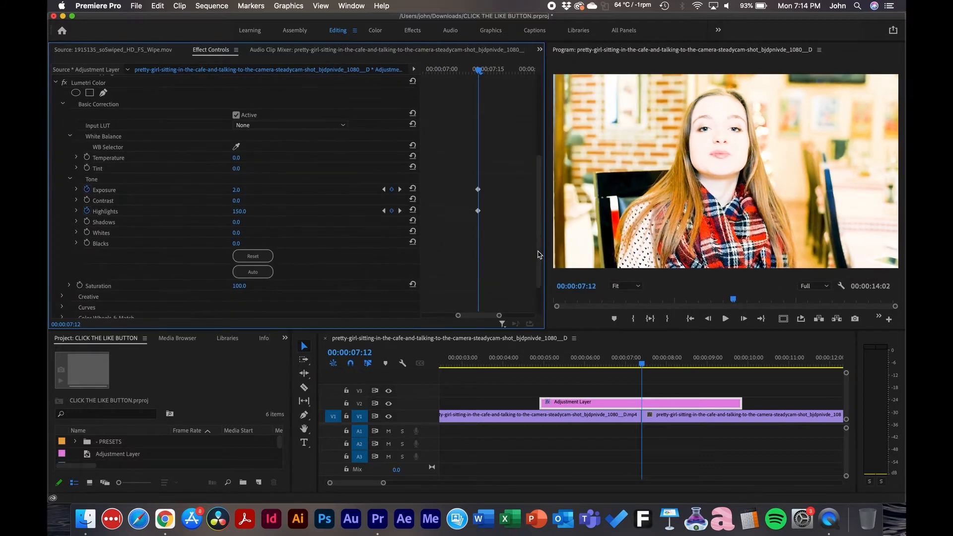
key("-")
key("-")
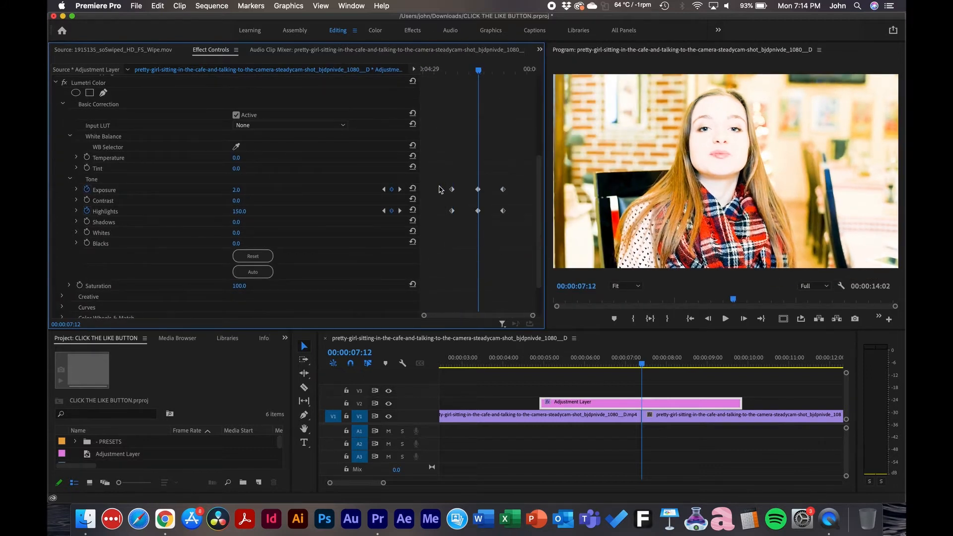
- Move the outer Exposure and Highlights keyframes closer to the middle pair at the cut, and play back the faster flash
left_click_drag(446, 182, 490, 191)
left_click(458, 71)
key("space")
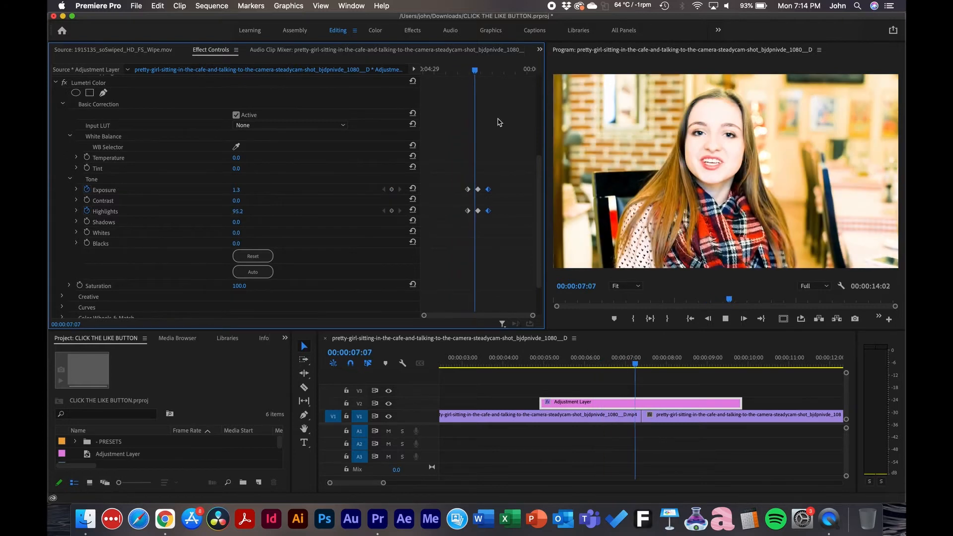
key("space")
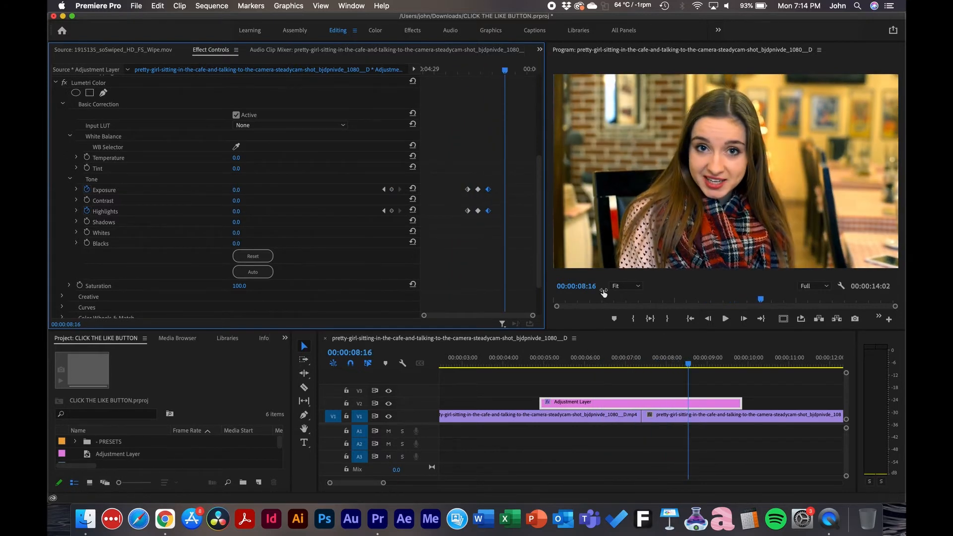
left_click(644, 360)
key("space")
key("space")
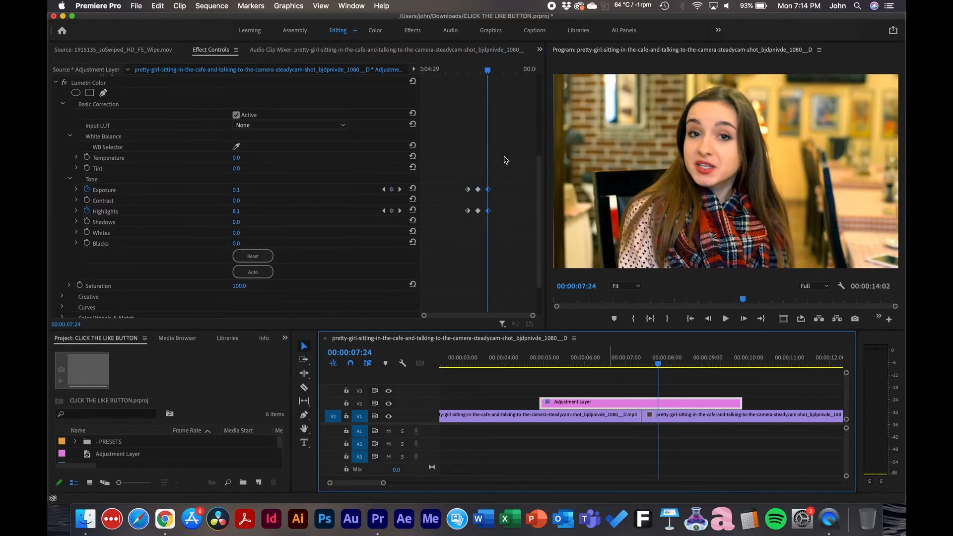
- Move the first Exposure and Highlights keyframes together even closer to the cut, to 00:00:07:05
left_click(471, 69)
key("equal")
key("equal")
key("equal")
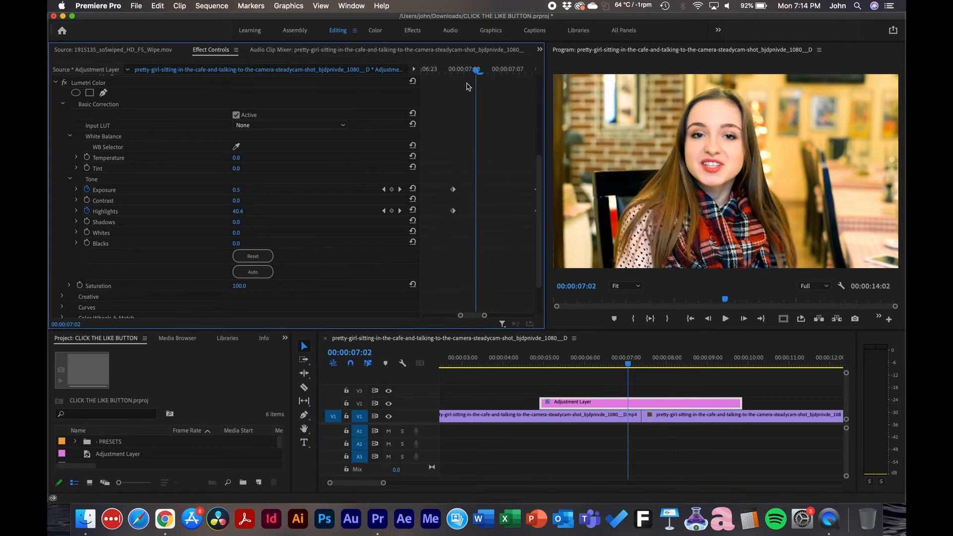
left_click_drag(444, 178, 469, 225)
left_click_drag(454, 191, 501, 193)
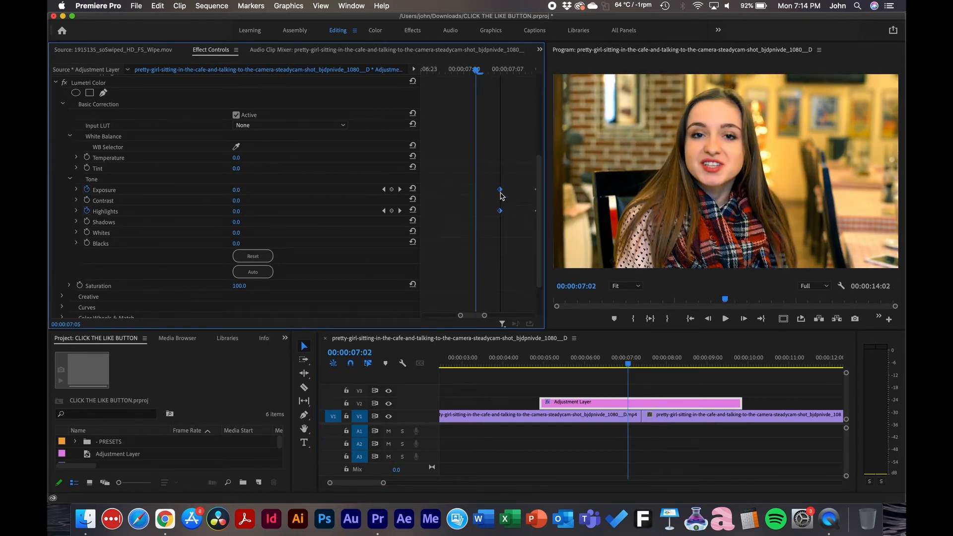
- Move the last Exposure and Highlights keyframes together closer to the cut, about as near as the first pair
key("space")
key("space")
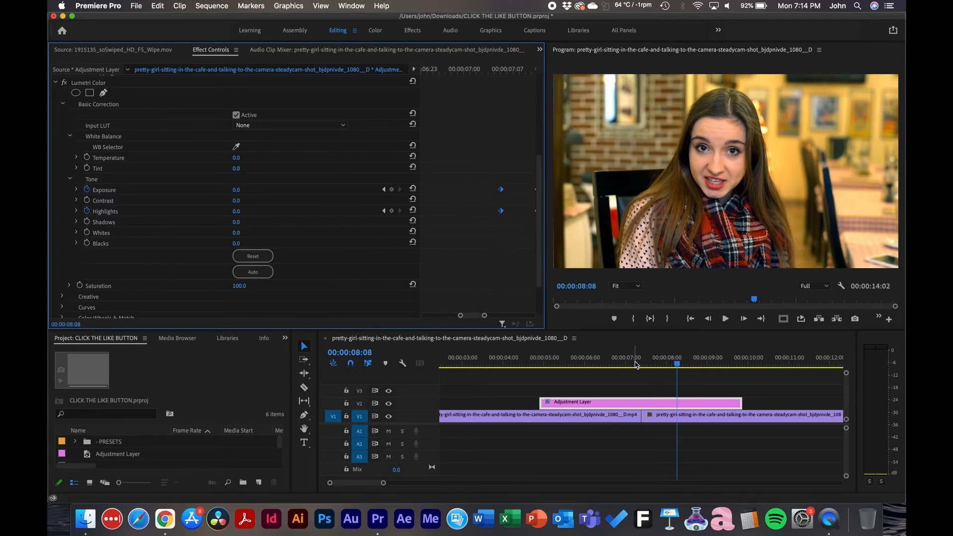
scroll(481, 316, "right", 5)
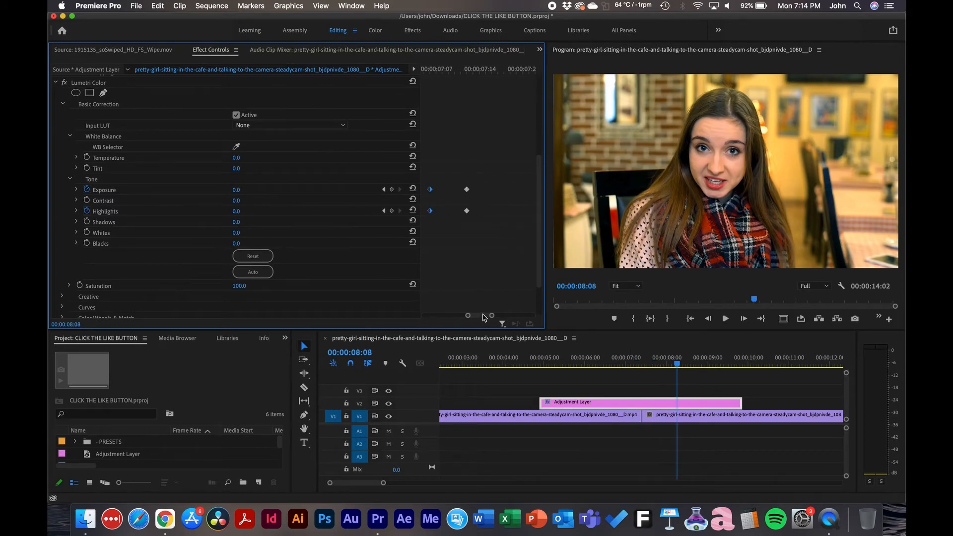
key("minus")
key("minus")
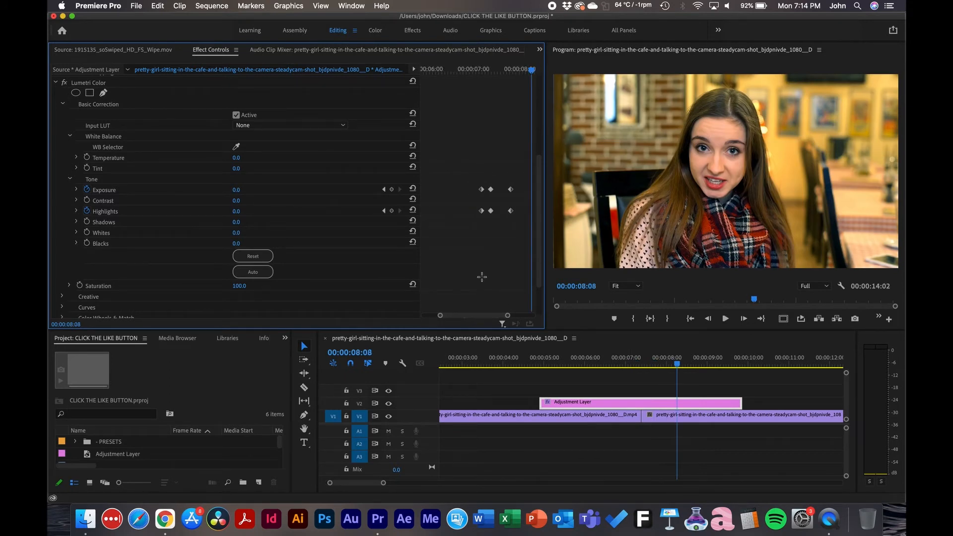
left_click_drag(517, 184, 510, 207)
- Play back the shortened exposure and highlights flash several times, starting from before the cut
left_click(462, 70)
key("space")
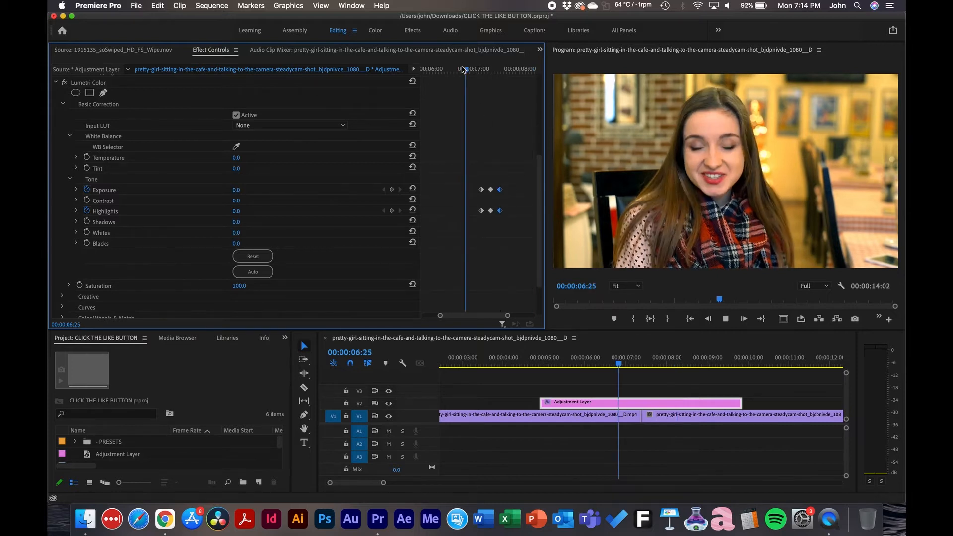
left_click(461, 69)
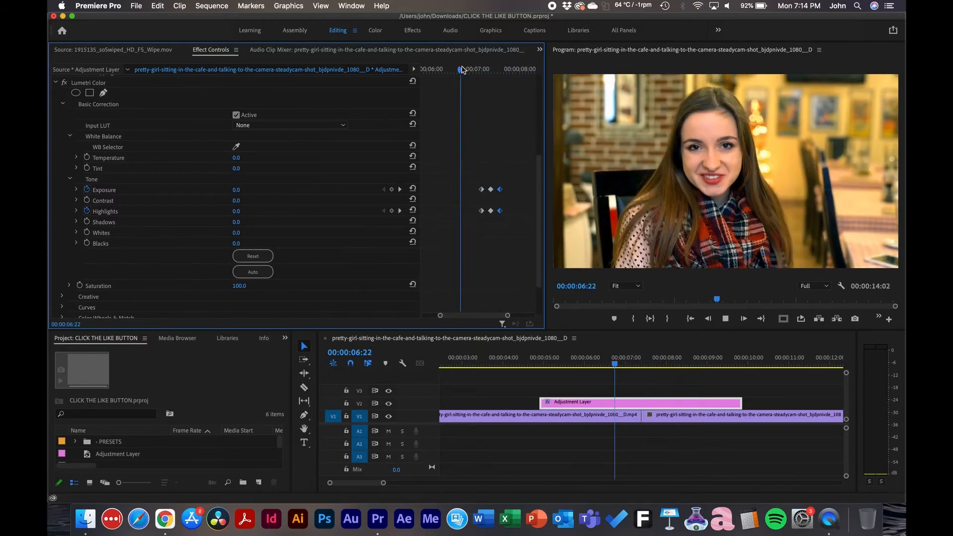
left_click(462, 70)
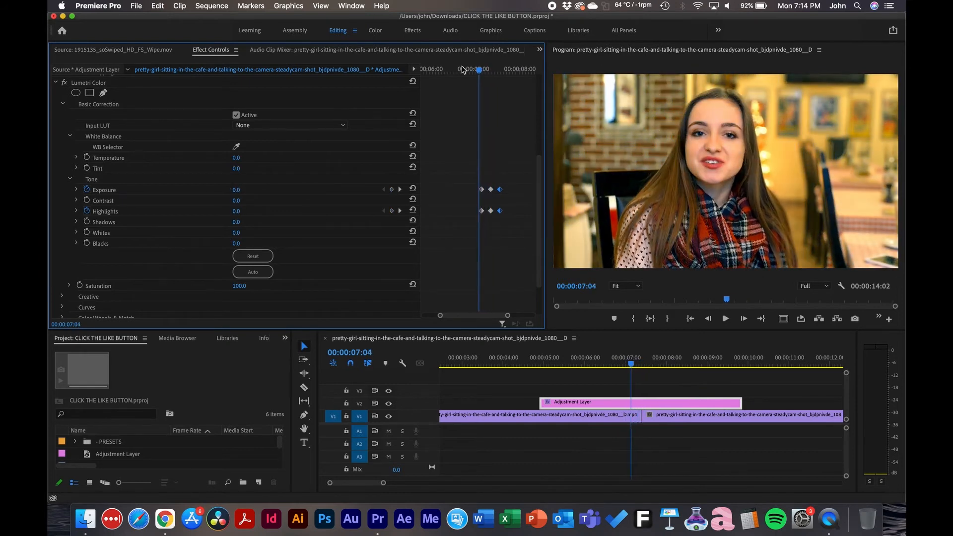
key("space")
key("space")
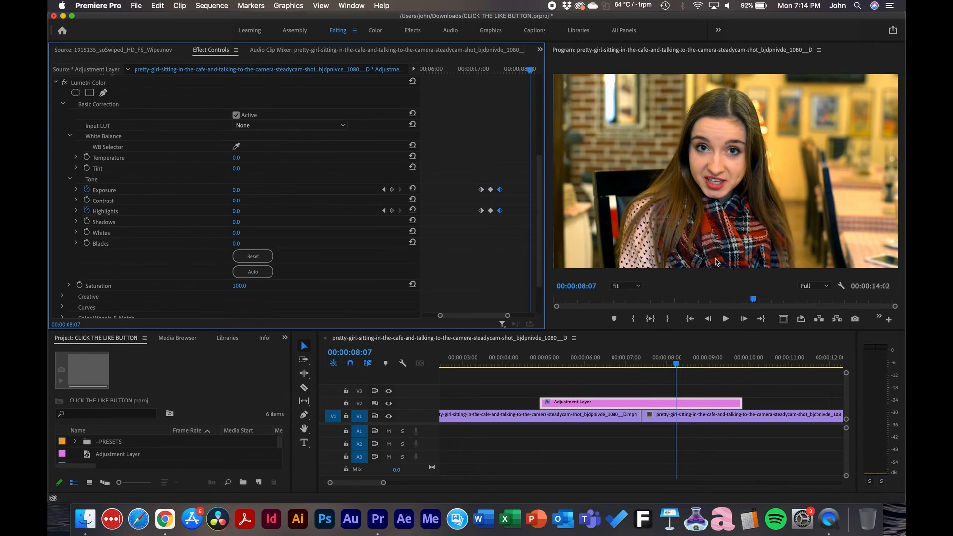
left_click(588, 361)
key("space")
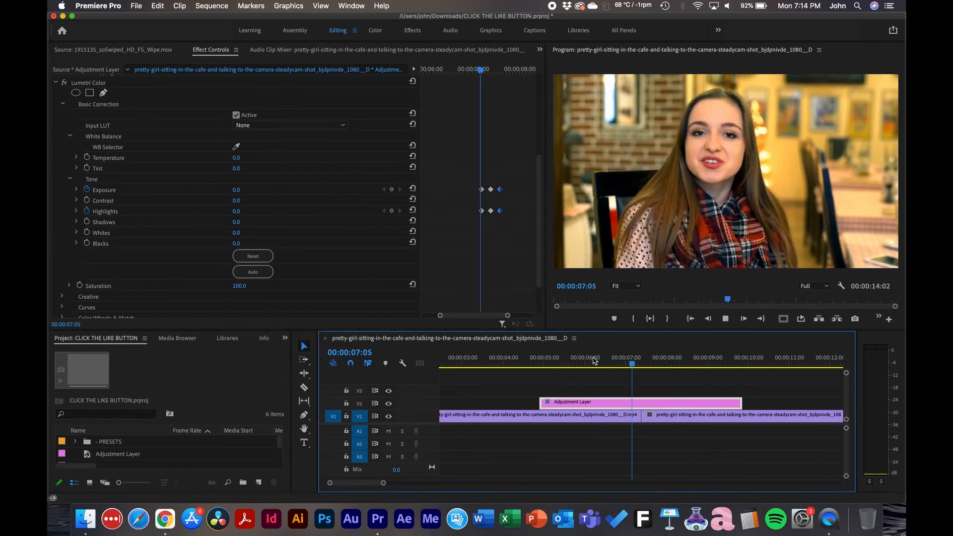
key("space")
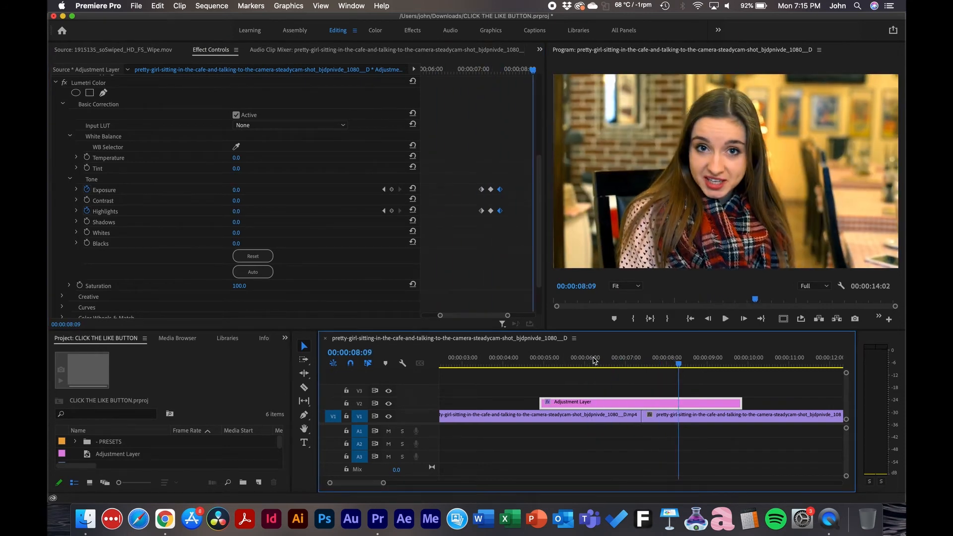
left_click(594, 360)
key("space")
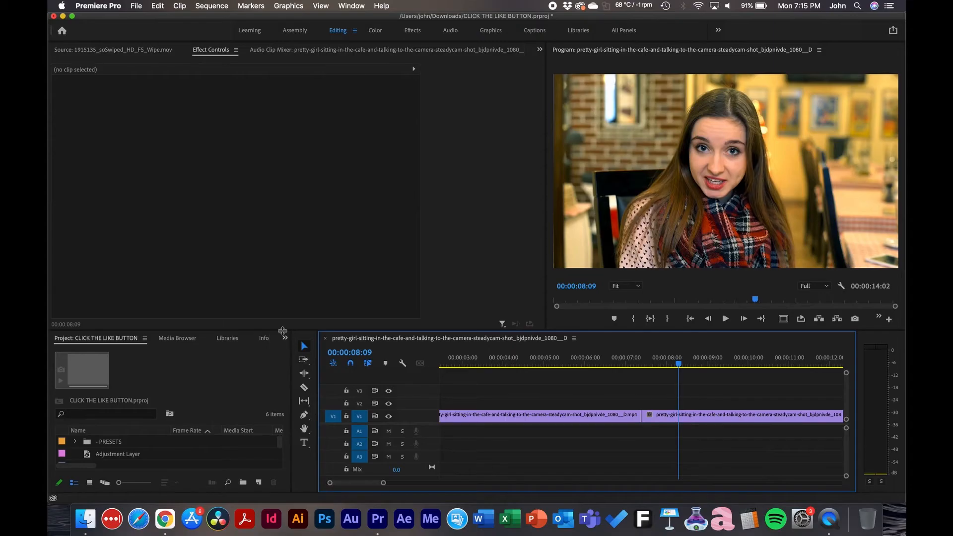
- Enlarge the project bin area and browse the flare presets in the Flares folder of the PRESETS bin
left_click_drag(282, 331, 283, 194)
left_click(77, 305)
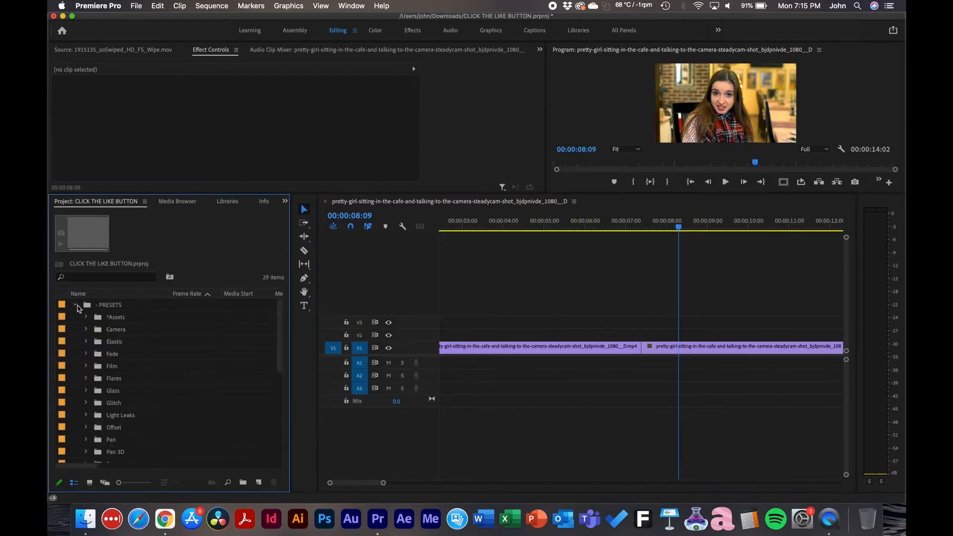
scroll(154, 376, "down", 5)
scroll(156, 376, "up", 5)
left_click(86, 379)
scroll(113, 397, "down", 7)
scroll(114, 399, "down", 1)
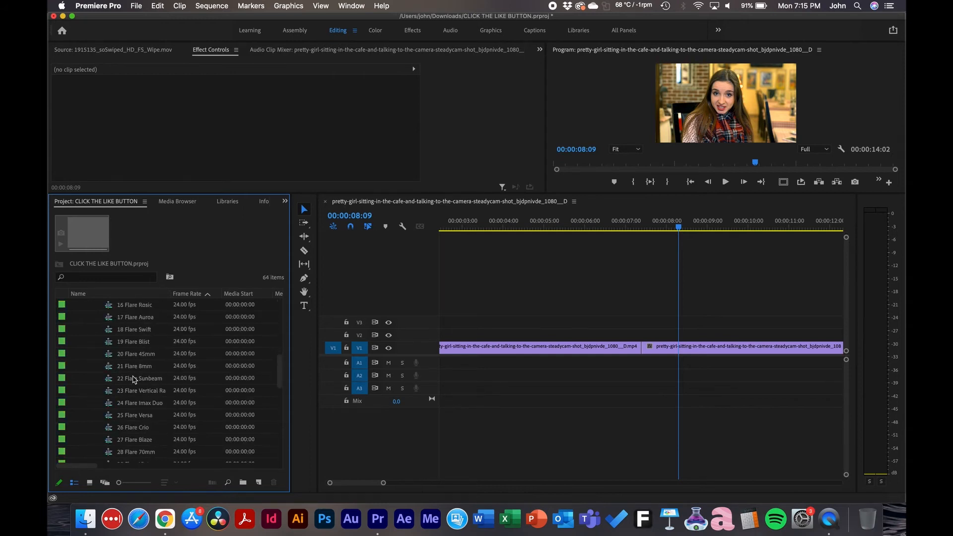
- Open the 17 Flare Auroa sequence, preview the flare and select both Flare 17.mp4 clips on V2 for copying
double_click(110, 318)
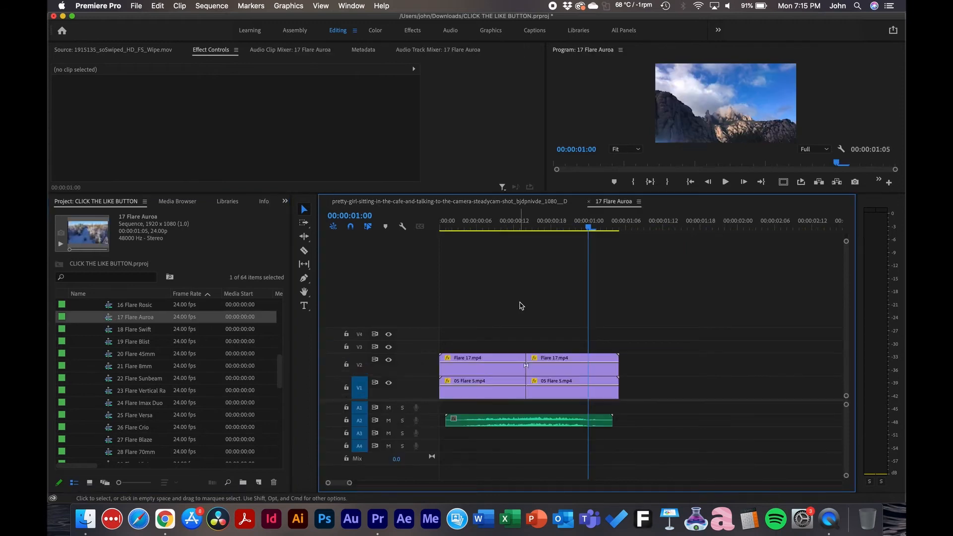
left_click_drag(514, 225, 576, 225)
left_click_drag(547, 330, 488, 368)
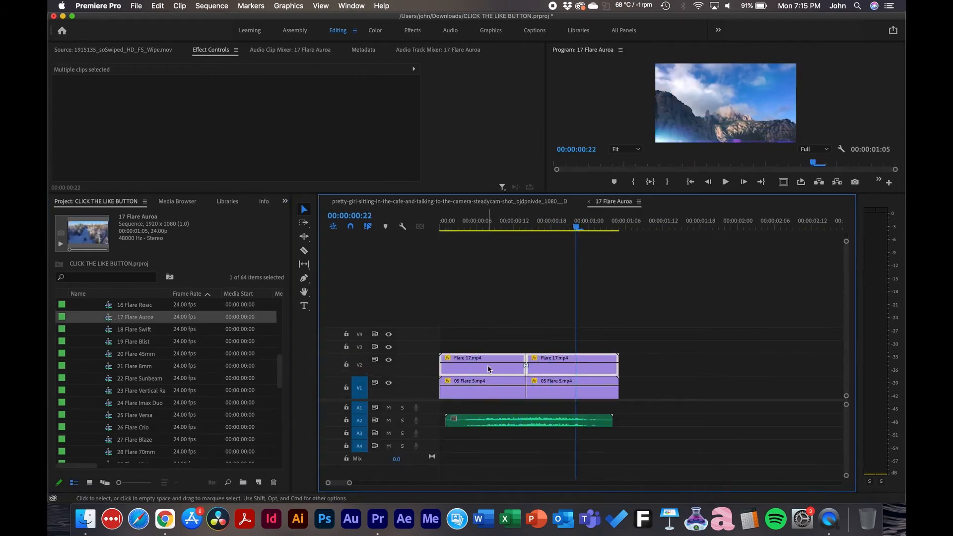
- Paste the two copied flare clips onto V2 of the interview sequence and centre them over the cut
left_click(484, 201)
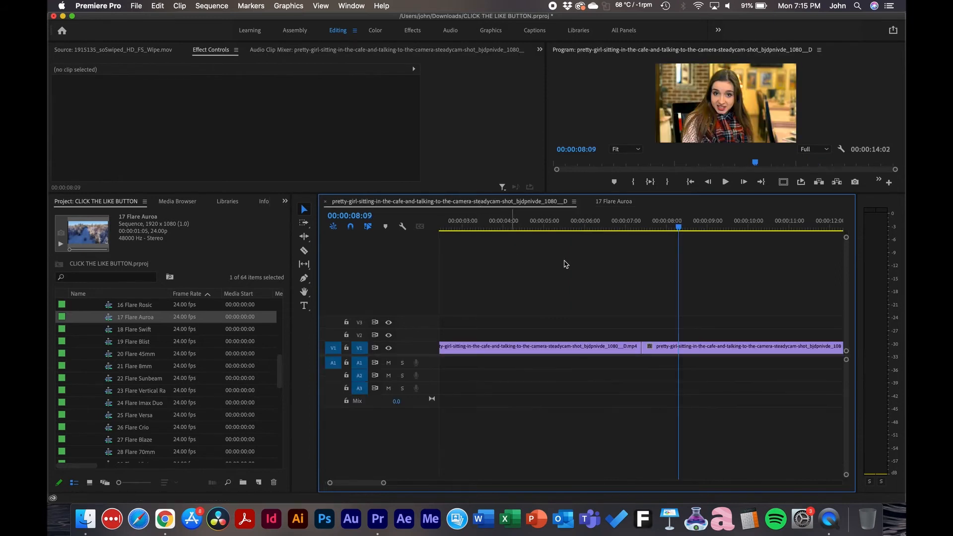
left_click(649, 223)
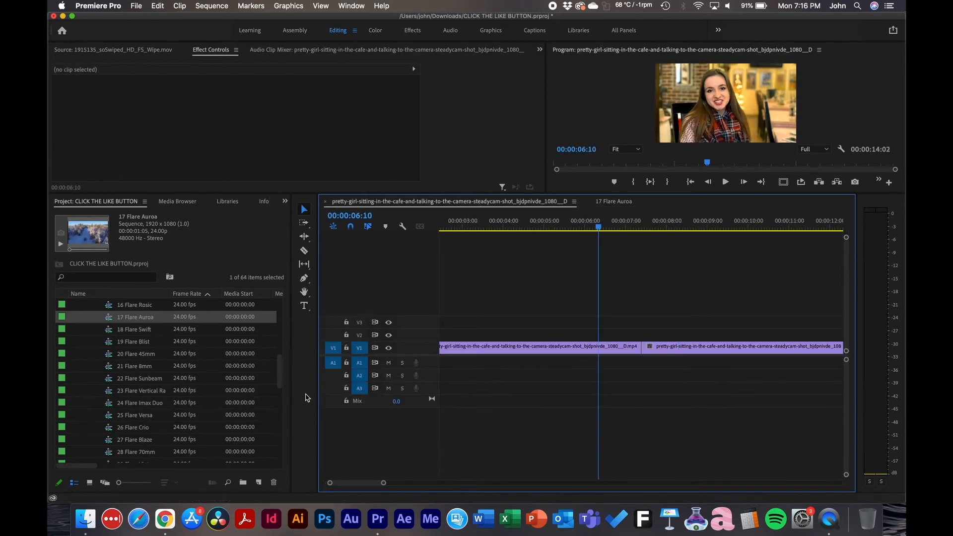
left_click(358, 337)
left_click(359, 348)
key("super+v")
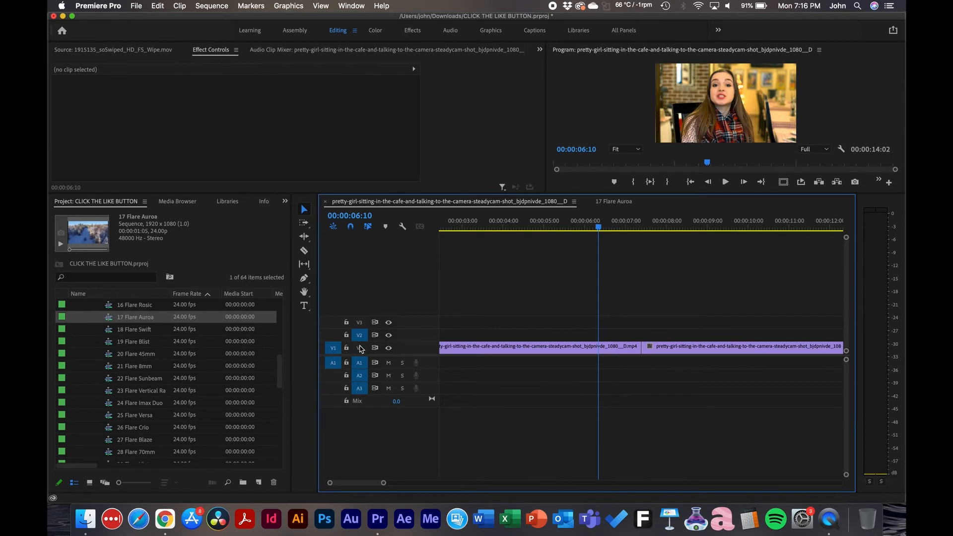
left_click_drag(638, 338, 659, 340)
- Enlarge the Program Monitor and play back the flare transition from before the cut
left_click(601, 224)
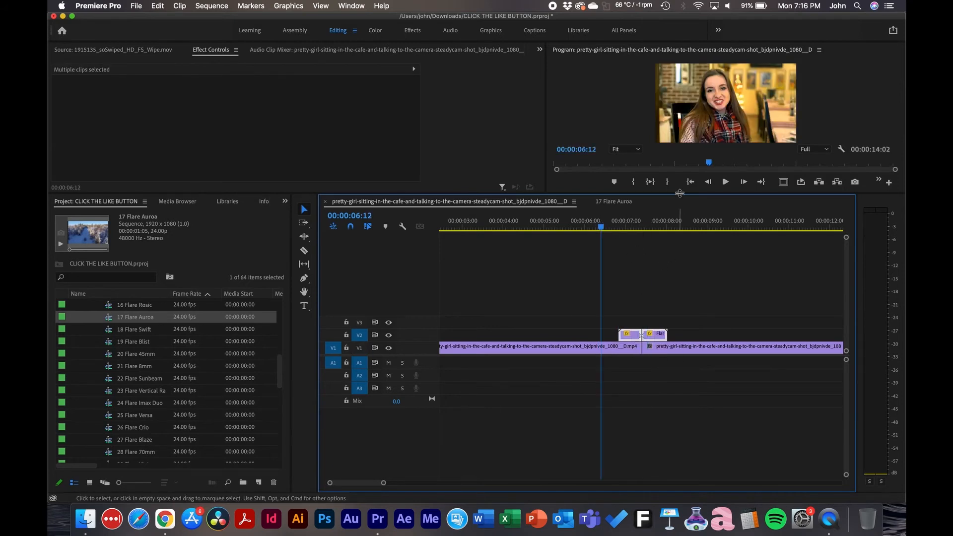
left_click_drag(670, 196, 673, 310)
key("space")
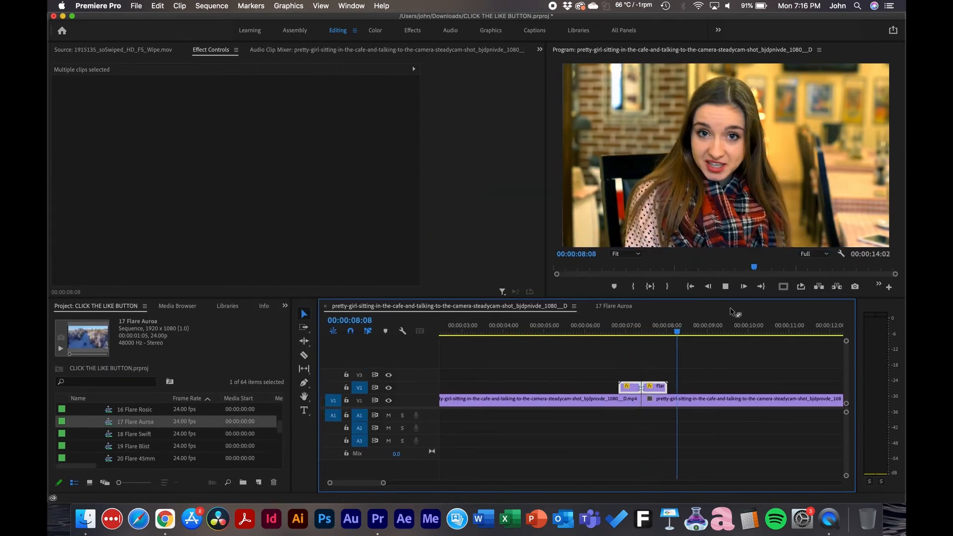
- Delete both flare clips from V2 above the cut
left_click(750, 350)
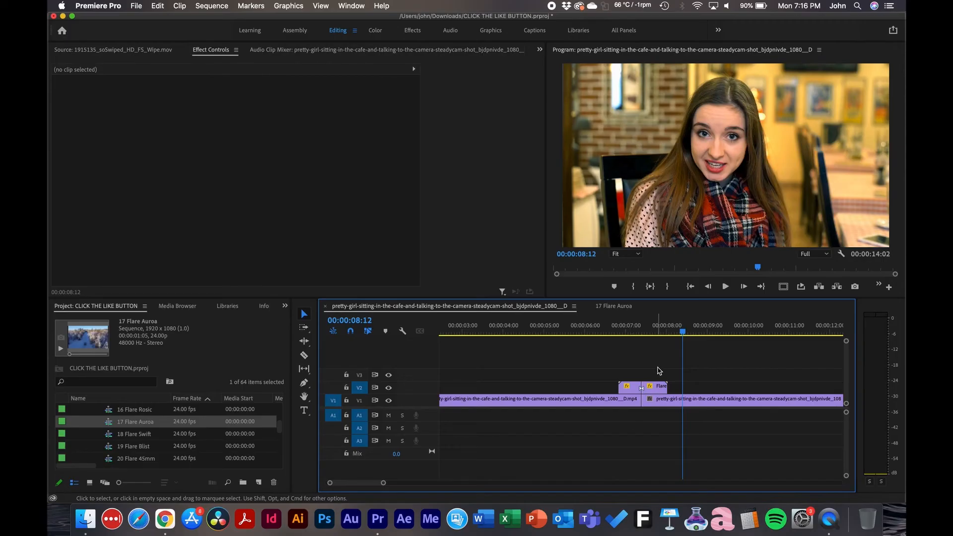
left_click_drag(658, 367, 626, 390)
key("Delete")
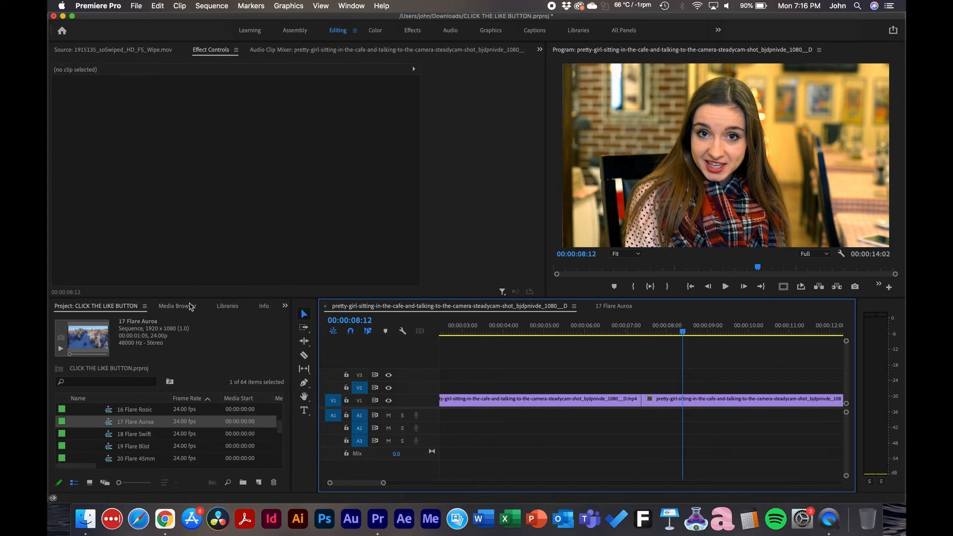
- Find the Morph Cut video transition with the search term "morph", apply it at the cut on V1, and park the playhead there
left_click(285, 306)
left_click(299, 363)
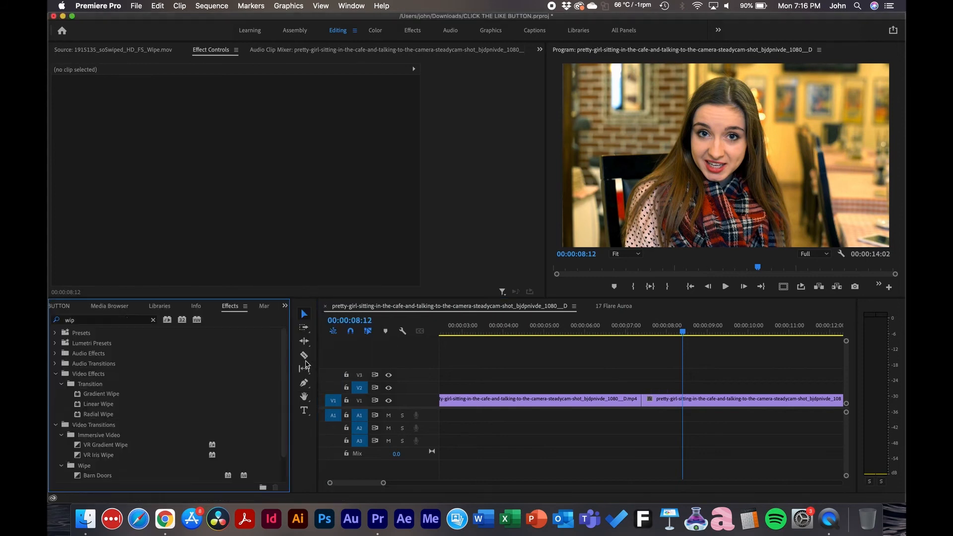
left_click(132, 320)
type("morph")
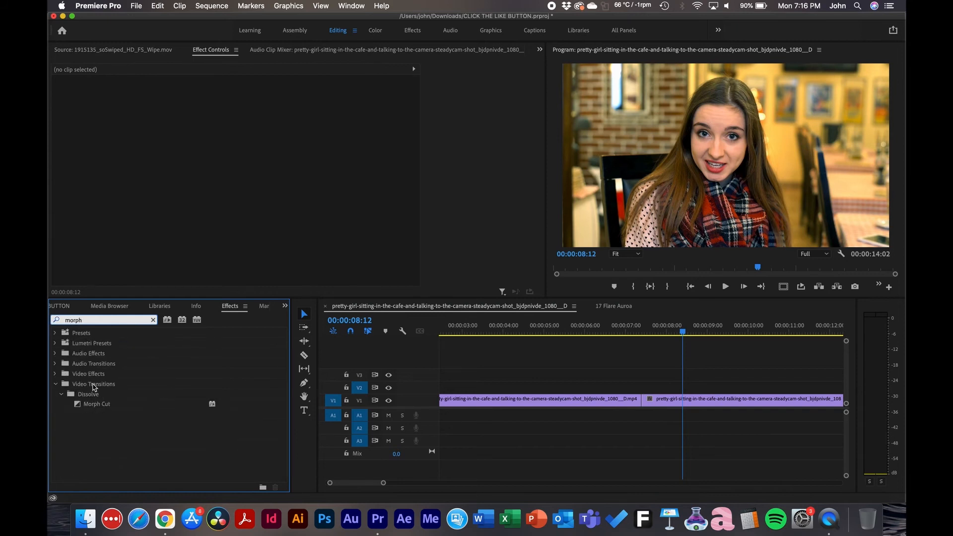
left_click_drag(93, 403, 646, 400)
left_click(643, 332)
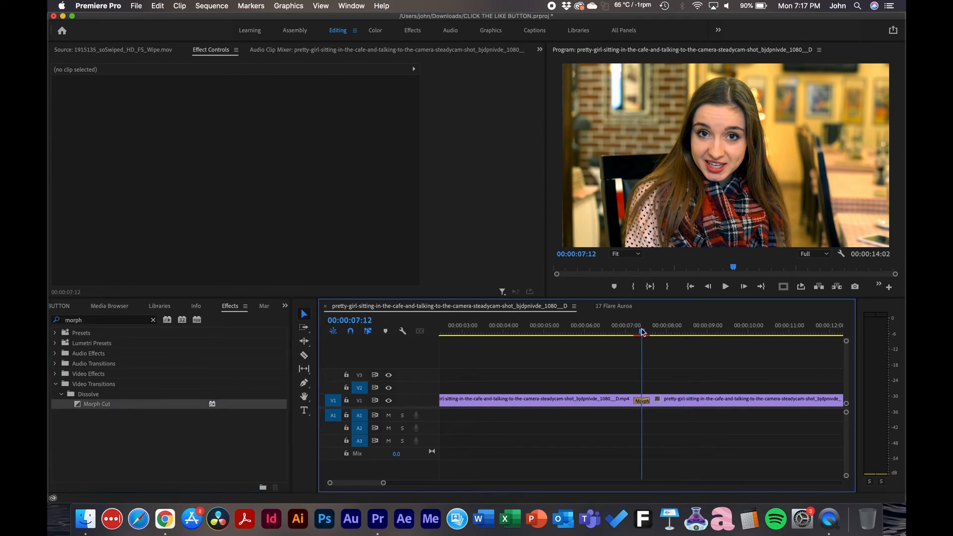